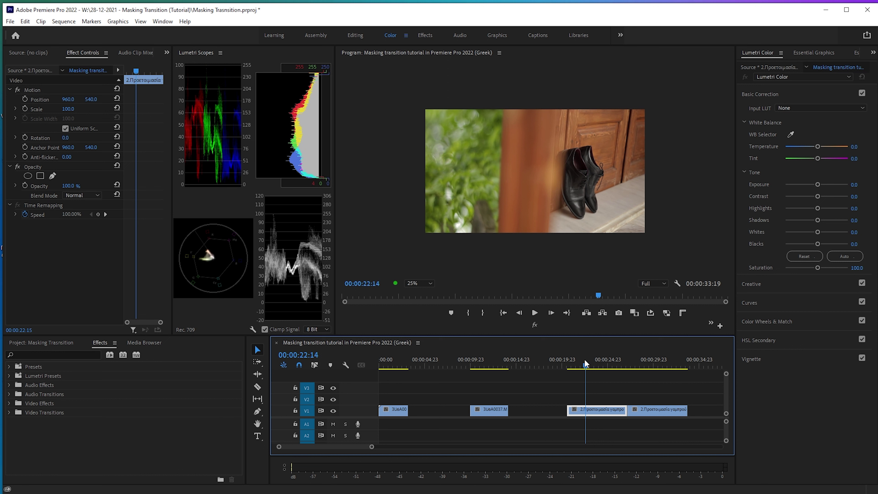
Scrub through the shoe and belt shots, returning to the first clip near the start
left_click_drag(587, 362, 582, 361)
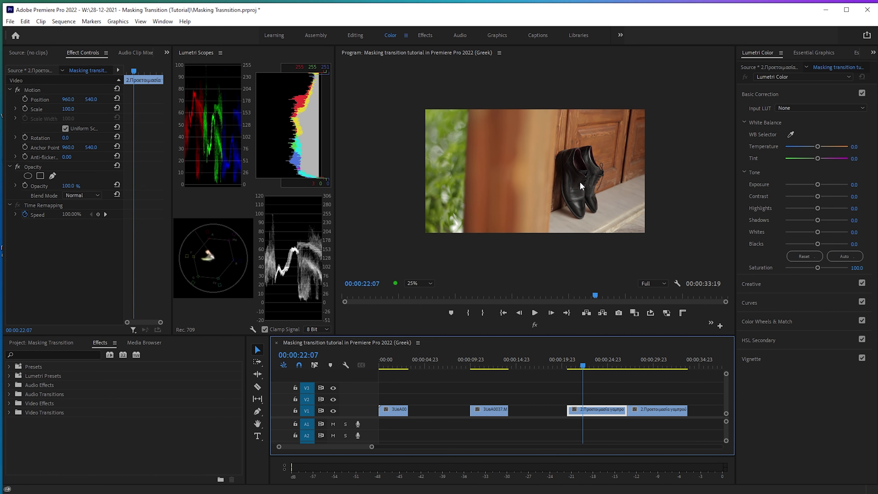
mouse_move(590, 365)
left_mouse_down()
mouse_move(606, 366)
mouse_move(588, 365)
left_mouse_up()
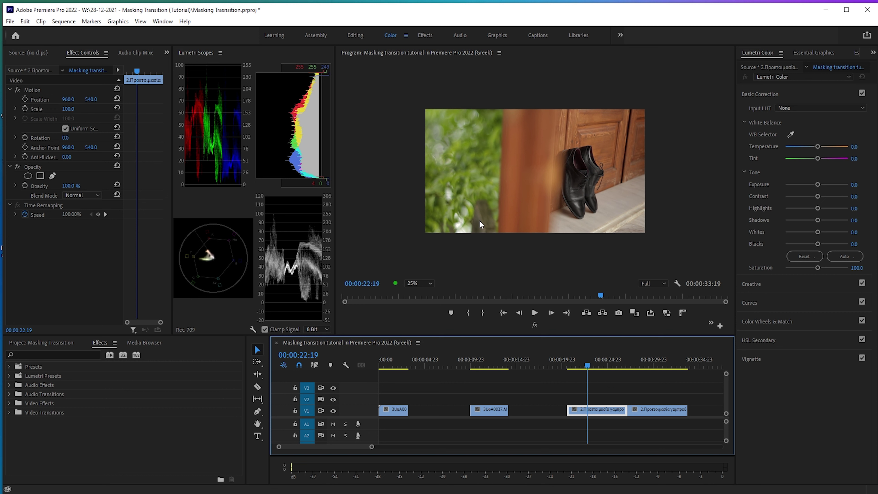
left_click(606, 366)
left_click(609, 366)
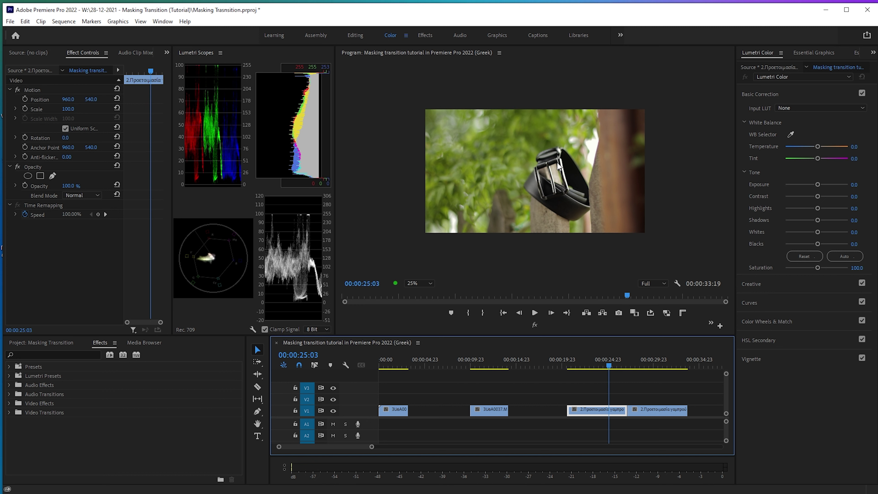
left_click(399, 364)
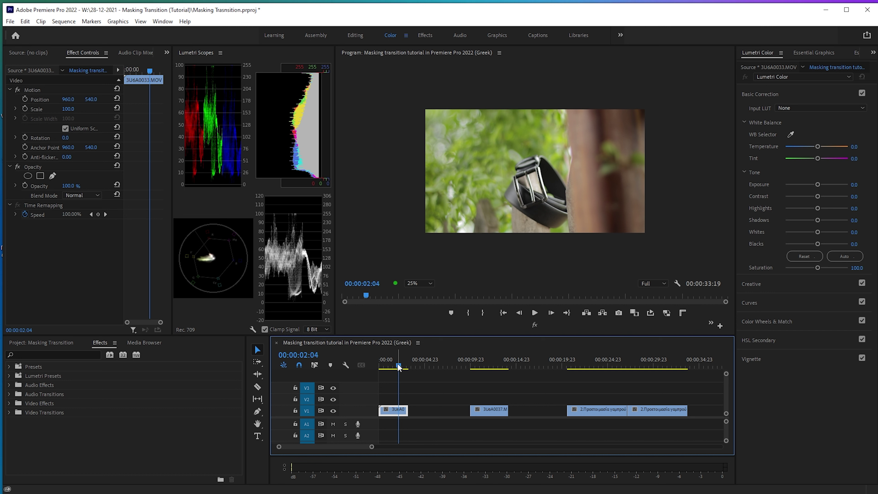
left_click_drag(399, 366, 394, 368)
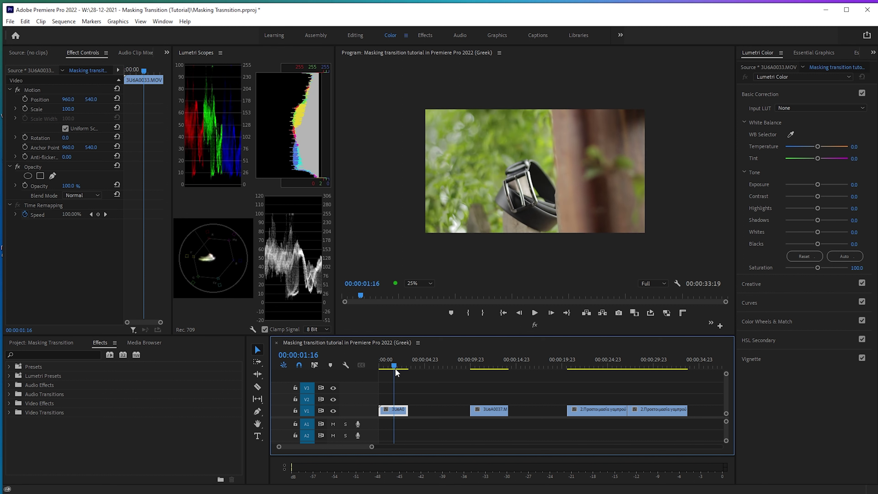
Set the first belt clip 3U6A0033.MOV to 50% speed (00:00:06:14) and play it back
key("ctrl+r")
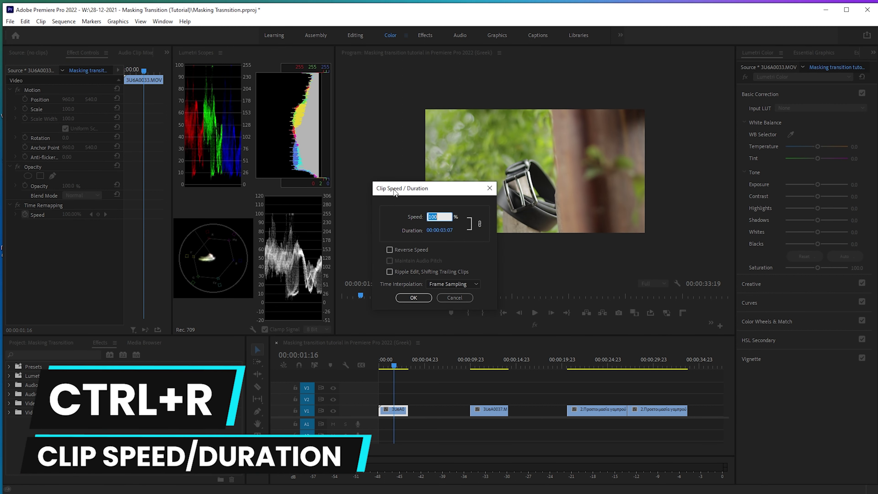
type("50")
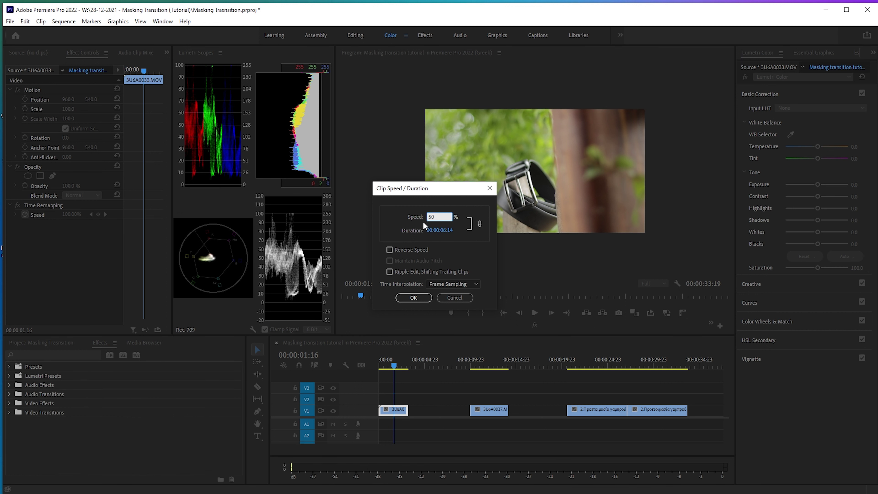
left_click(413, 298)
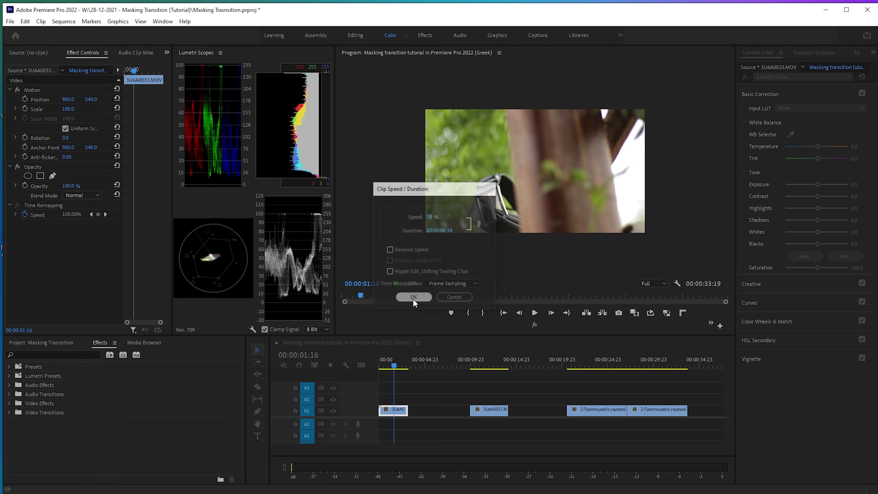
key("space")
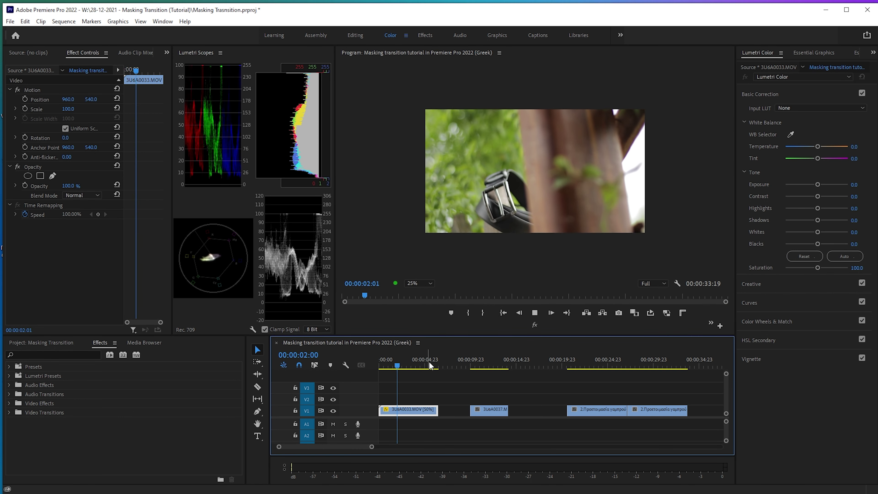
Play through the shoe clip 3U6A0037 to review it
left_click_drag(479, 366, 487, 372)
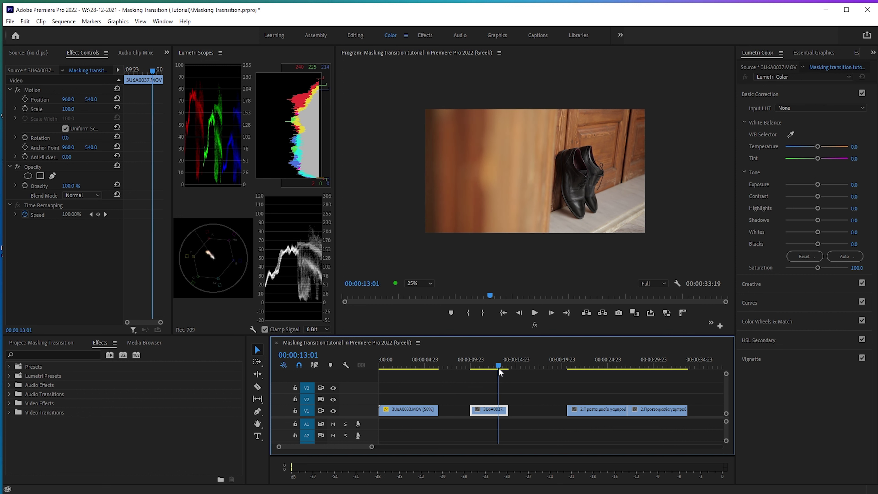
key("space")
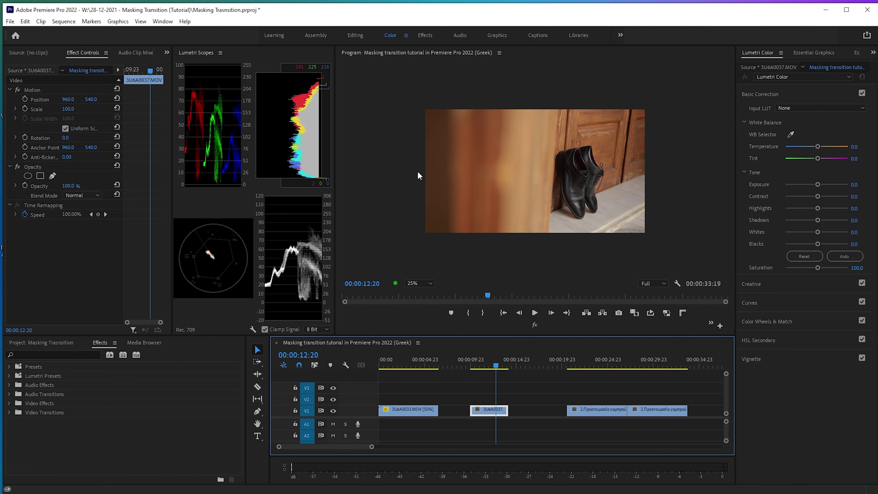
left_click(476, 369)
key("space")
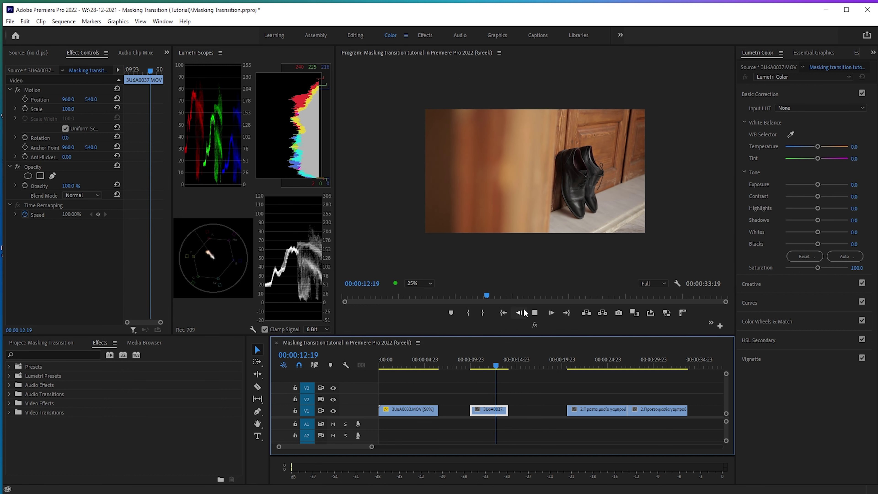
key("space")
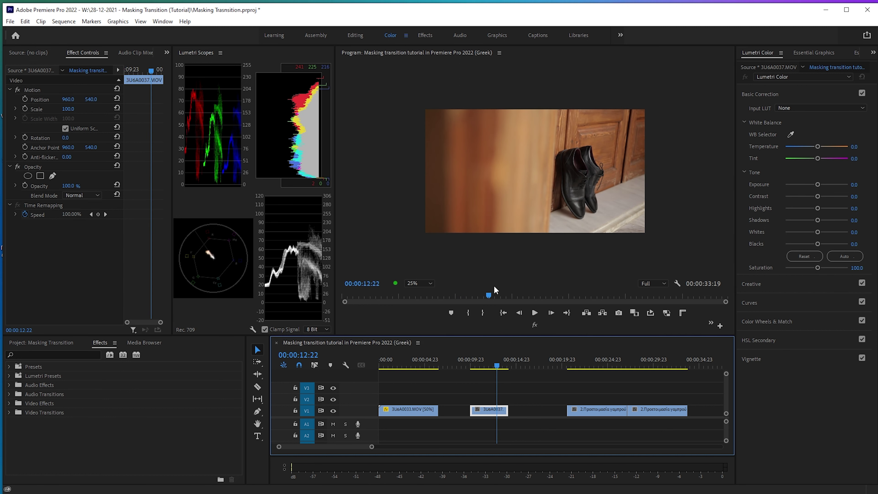
Reverse the shoe clip 3U6A0037 at 100% speed and preview the reversed playback
key("ctrl+r")
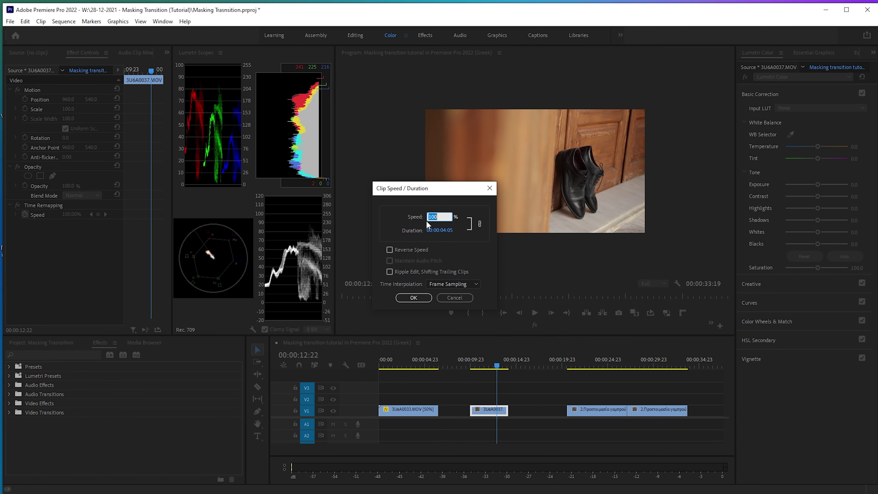
left_click(389, 249)
left_click(414, 297)
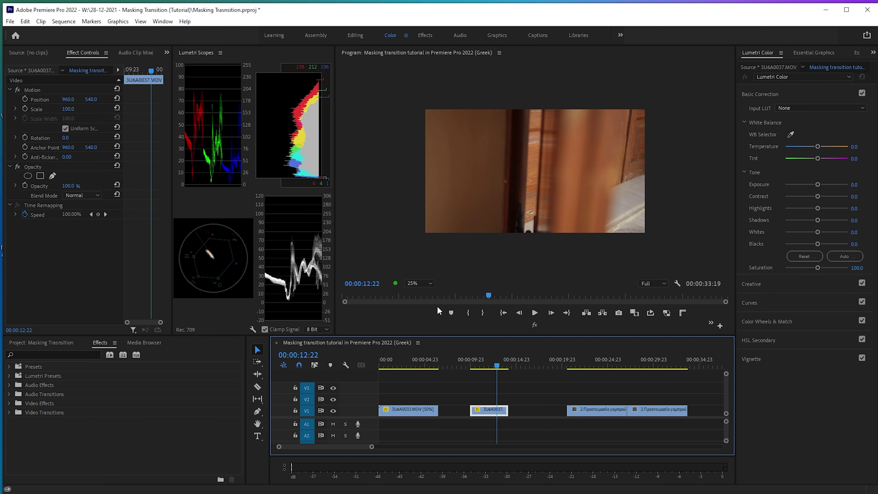
left_click(479, 363)
key("space")
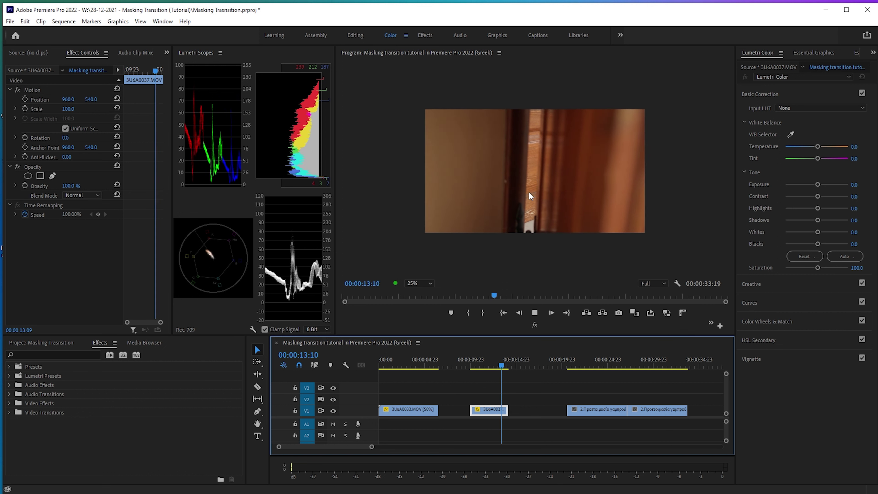
key("space")
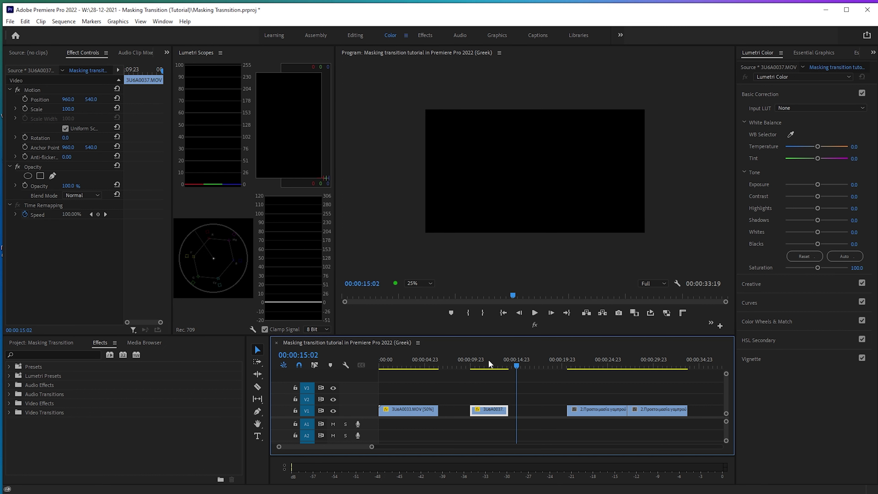
left_click(487, 360)
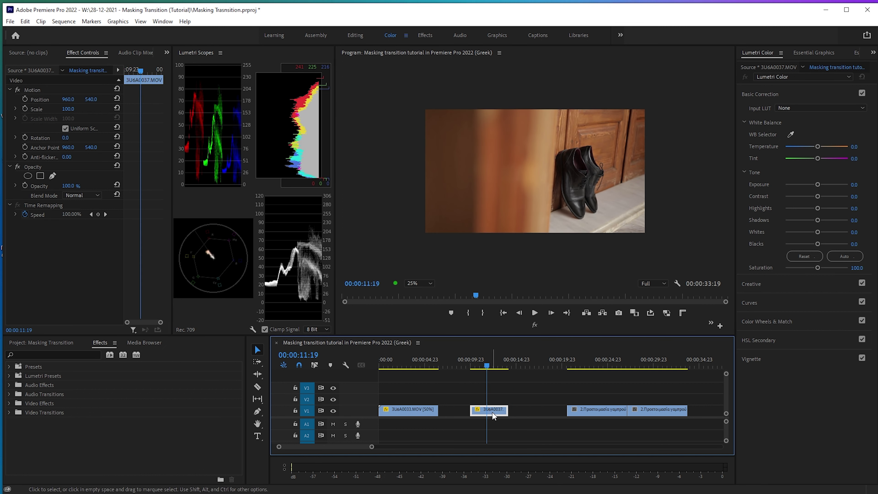
Save, then stack the reversed 3U6A0037 clip at the start of V2 above the belt clip
key("ctrl+s")
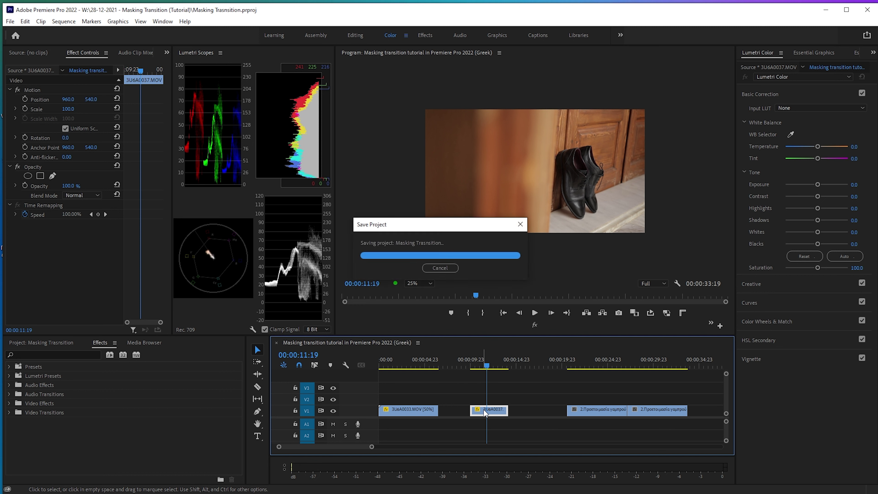
left_click_drag(484, 414, 392, 399)
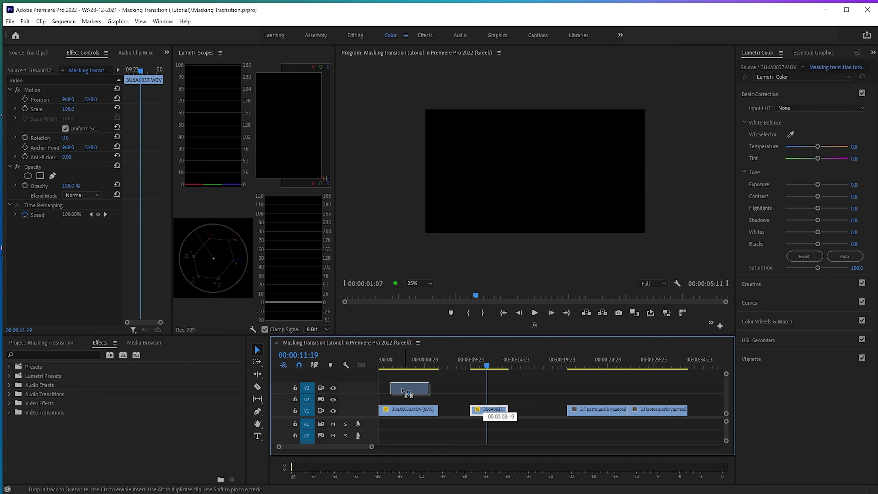
left_click(381, 360)
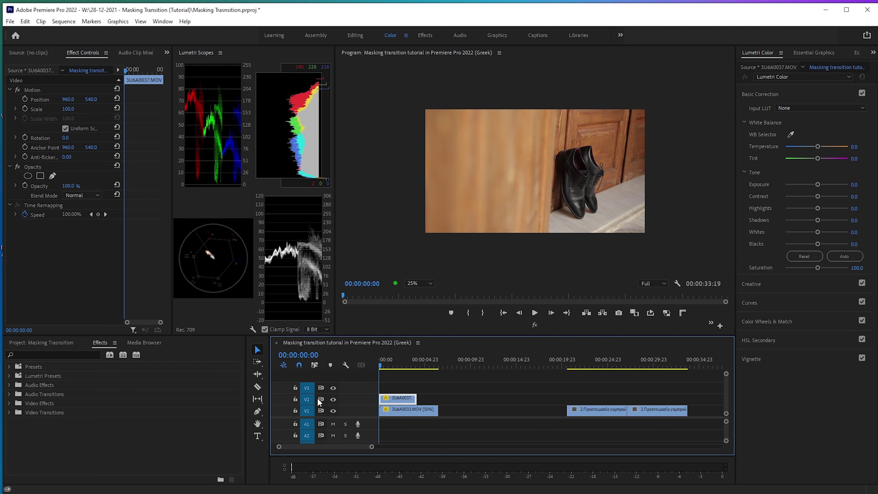
left_click(425, 365)
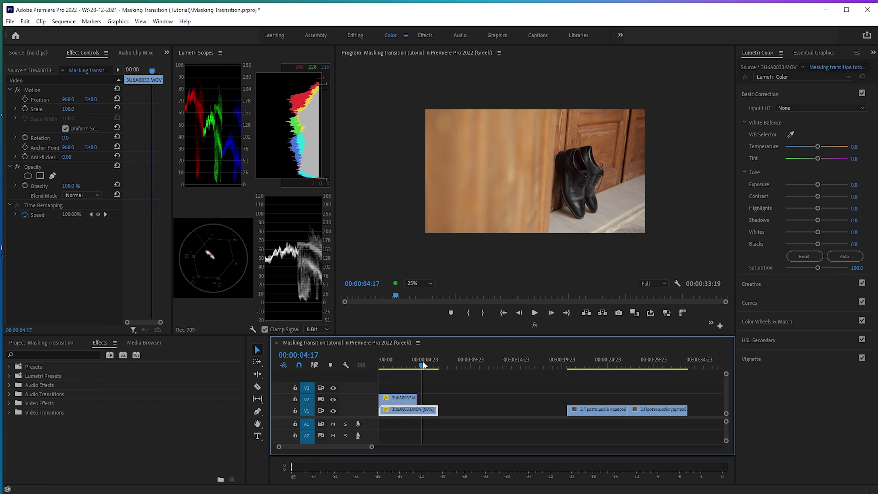
left_click_drag(420, 367, 405, 368)
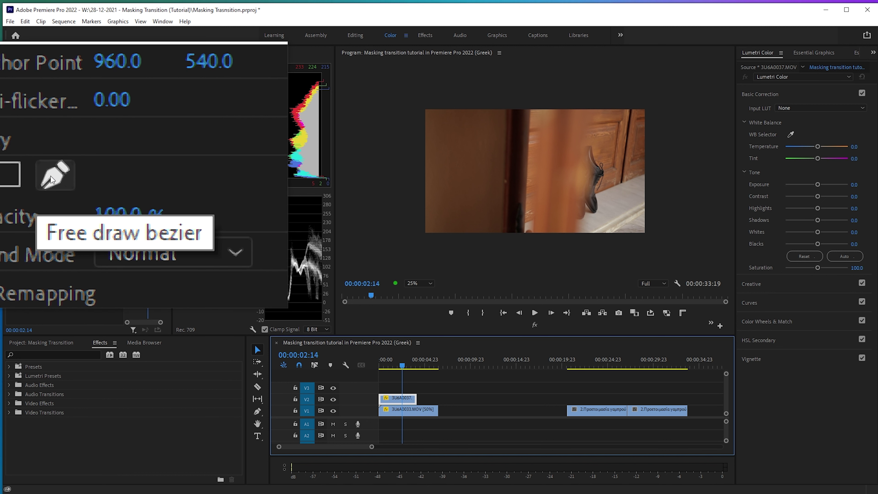
Trace a closed four-point pen mask on 3U6A0037 with its right side along the door edge
left_click(53, 176)
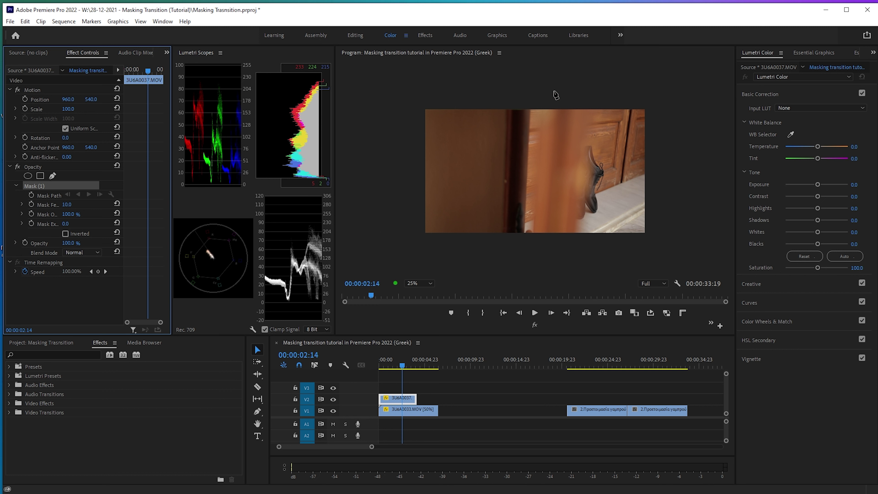
left_click(547, 83)
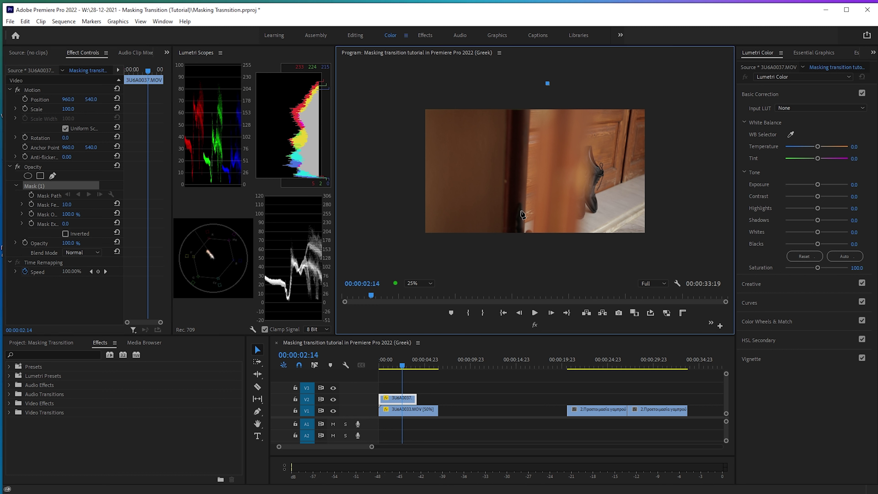
left_click(531, 252)
left_click(385, 249)
left_click(380, 98)
left_click(547, 84)
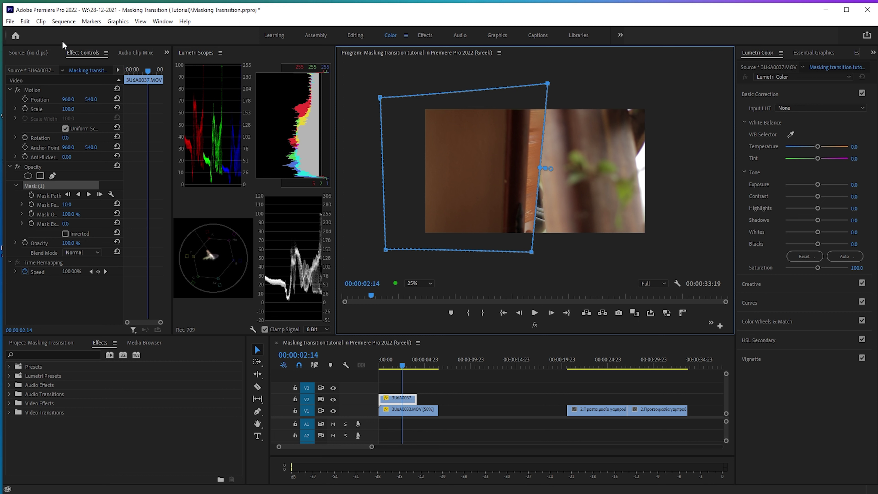
Invert Mask (1) and add the first Mask Path keyframe at 00:00:02:14
left_click(65, 233)
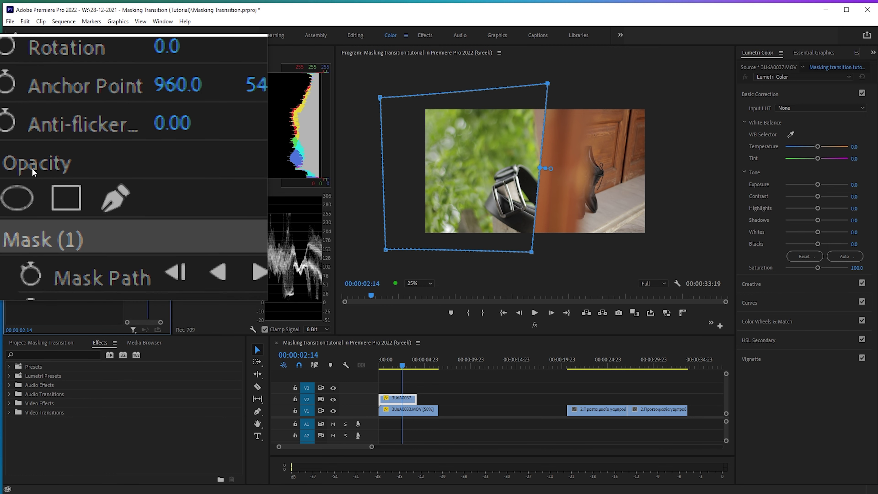
left_click(31, 194)
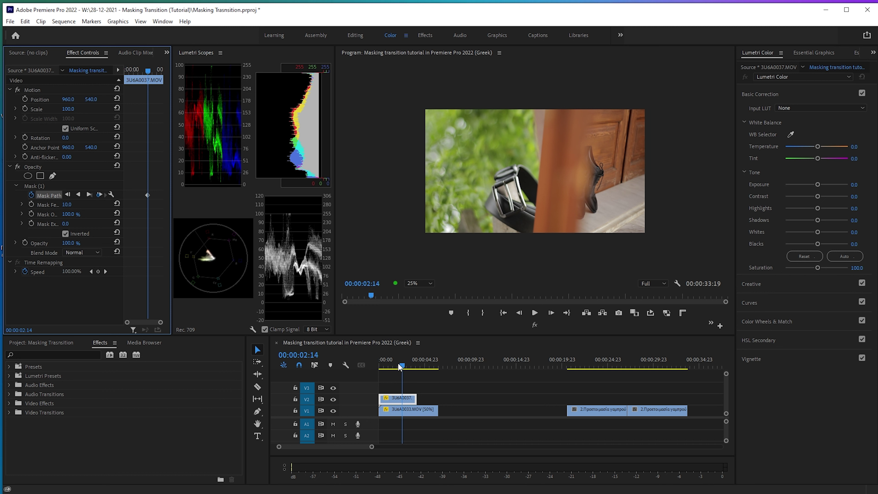
Nudge the mask along the door edge and slide it left at 00:00:01:18
key("Left")
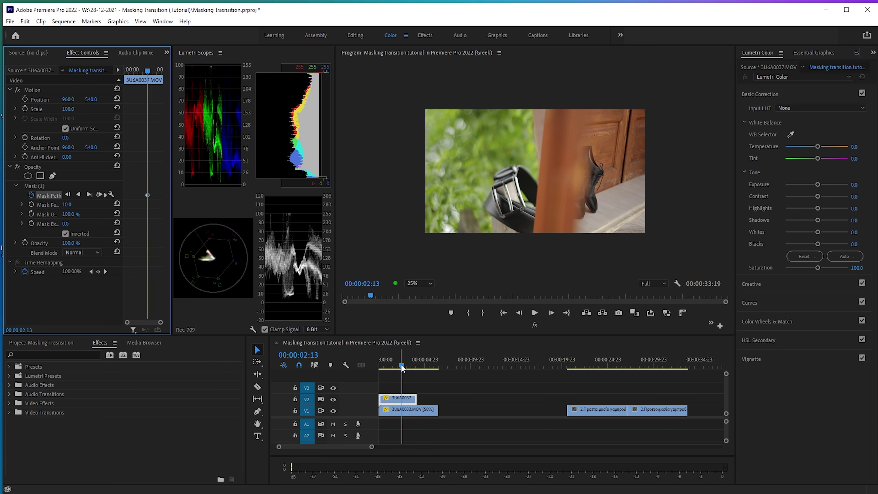
left_click(47, 187)
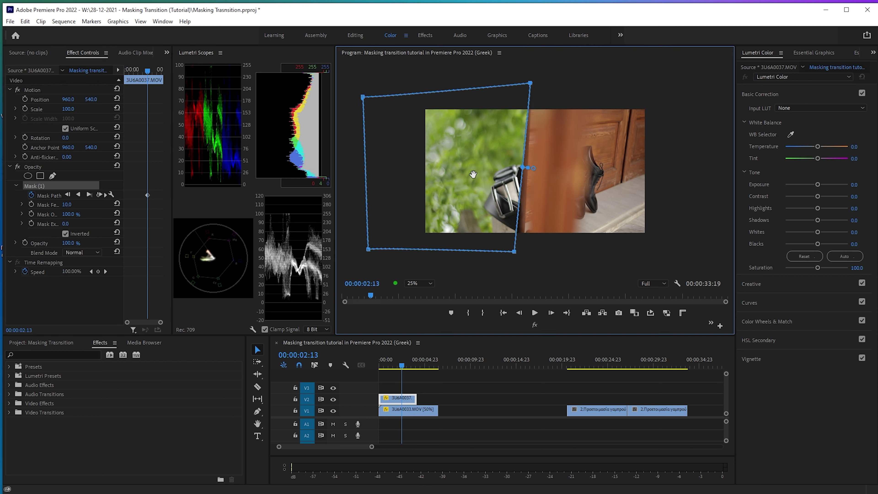
left_click_drag(491, 174, 497, 173)
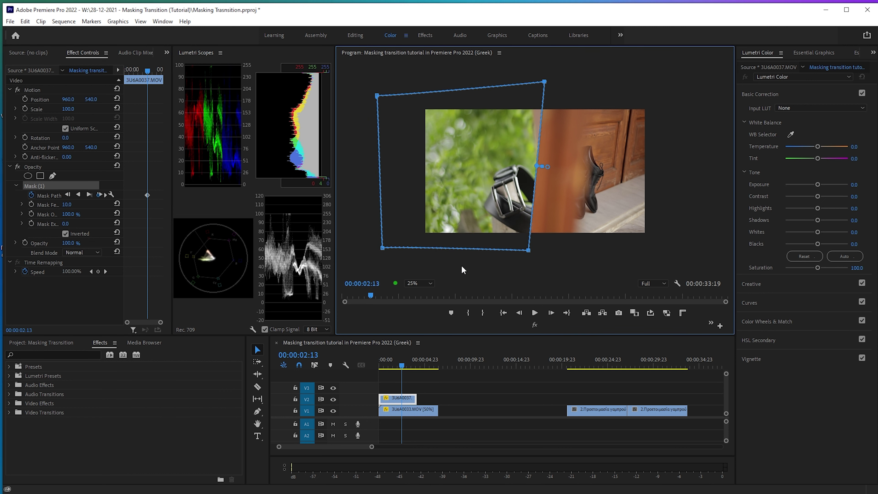
left_click(393, 363)
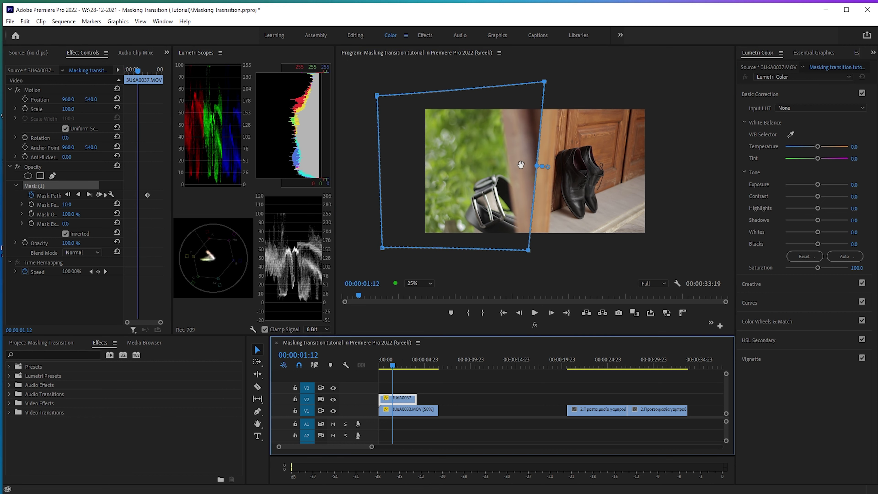
left_click_drag(520, 165, 414, 162)
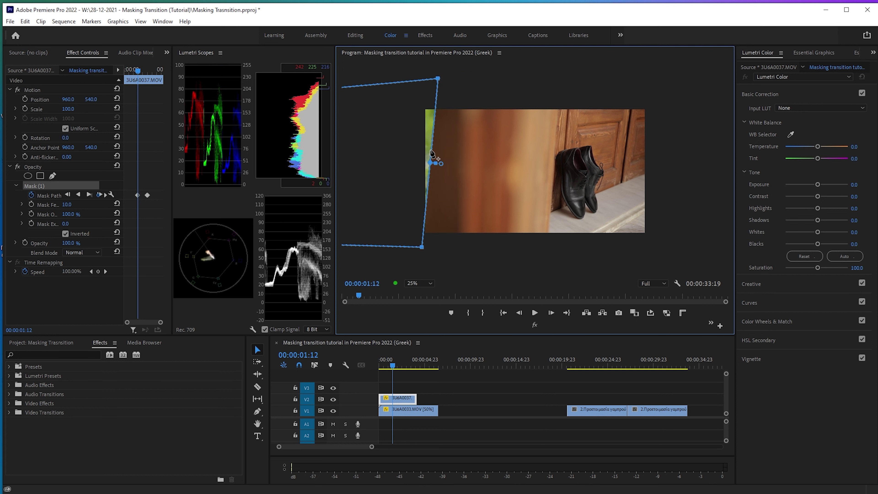
key("ctrl+z")
left_click(395, 365)
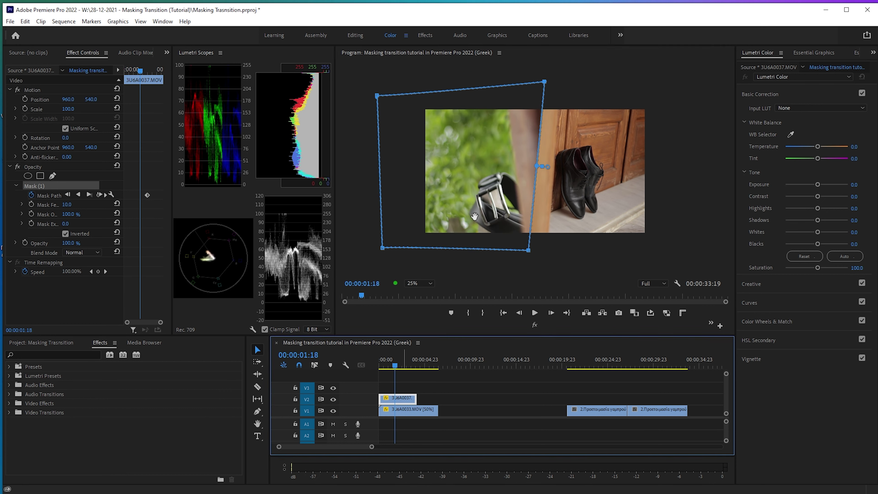
left_click_drag(529, 252, 470, 258)
Slide the mask further left at 00:00:01:07 and fit its corners to the door edge
left_click(390, 365)
mouse_move(462, 162)
left_mouse_down()
mouse_move(391, 156)
mouse_move(434, 157)
left_mouse_up()
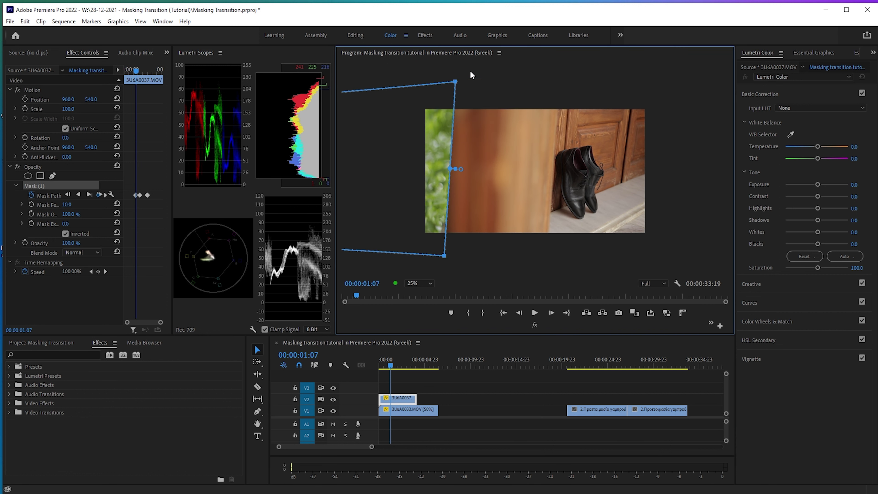
left_click_drag(455, 82, 454, 81)
left_click_drag(446, 250, 448, 255)
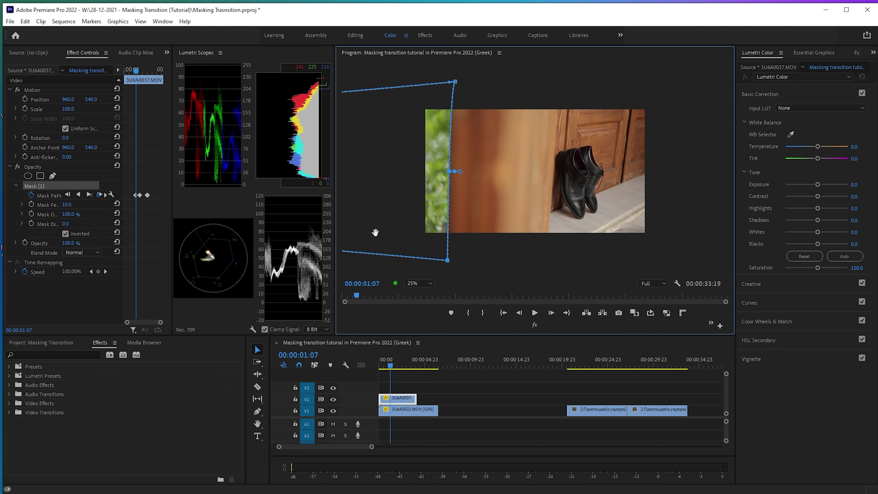
left_click(401, 384)
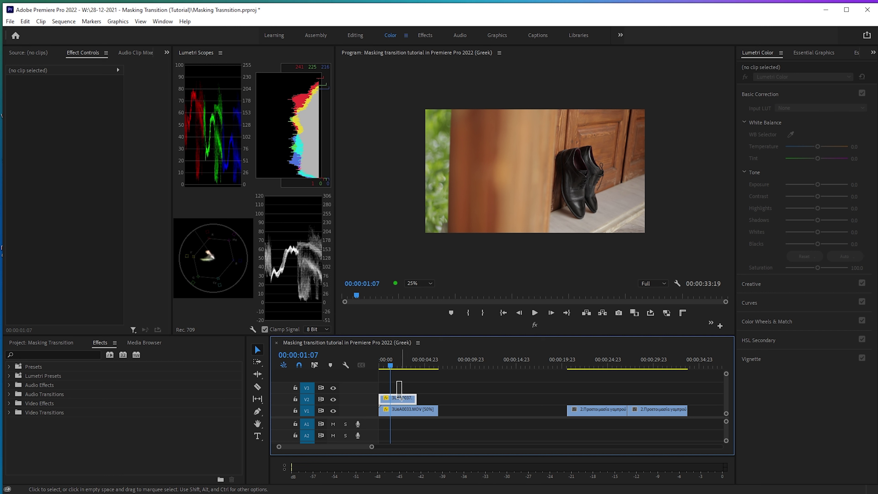
left_click(400, 398)
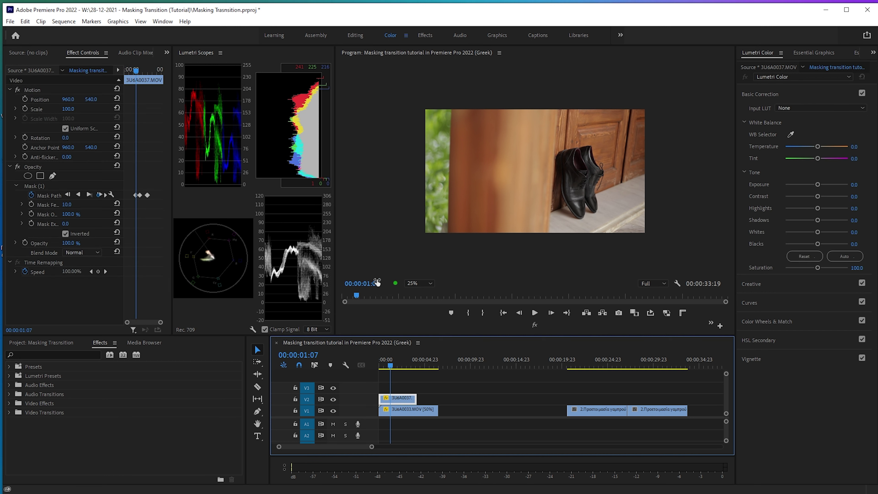
key("Left")
key("Left")
key("Left")
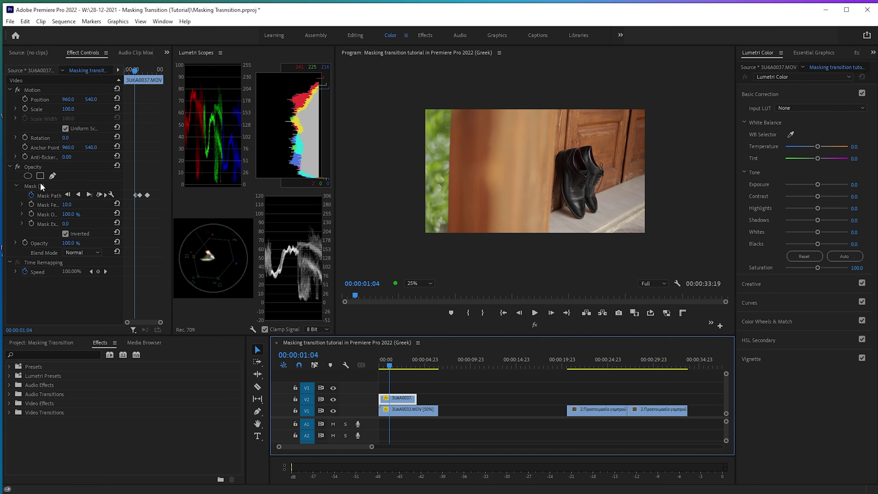
Slide the mask left at the clip's border and at 00:00:00:20, then preview the wipe
left_click(41, 187)
mouse_move(434, 158)
left_mouse_down()
mouse_move(410, 154)
mouse_move(420, 169)
left_mouse_up()
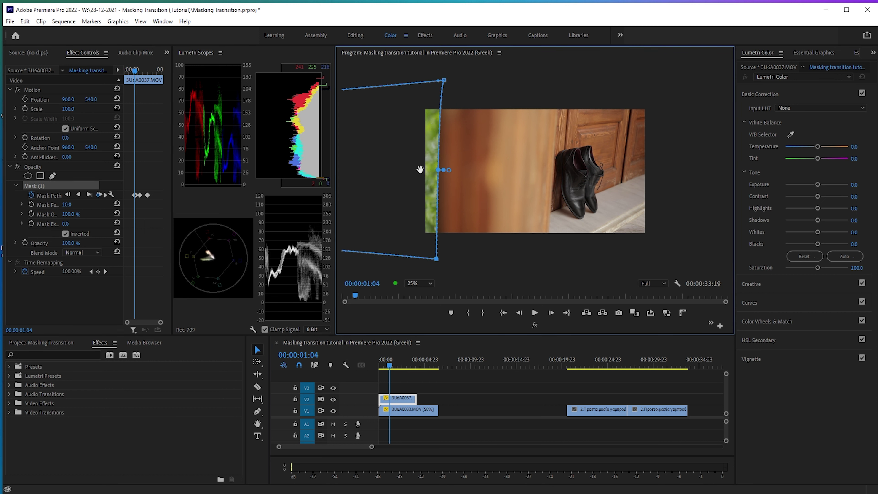
left_click_drag(390, 366, 386, 366)
left_click_drag(398, 222, 381, 219)
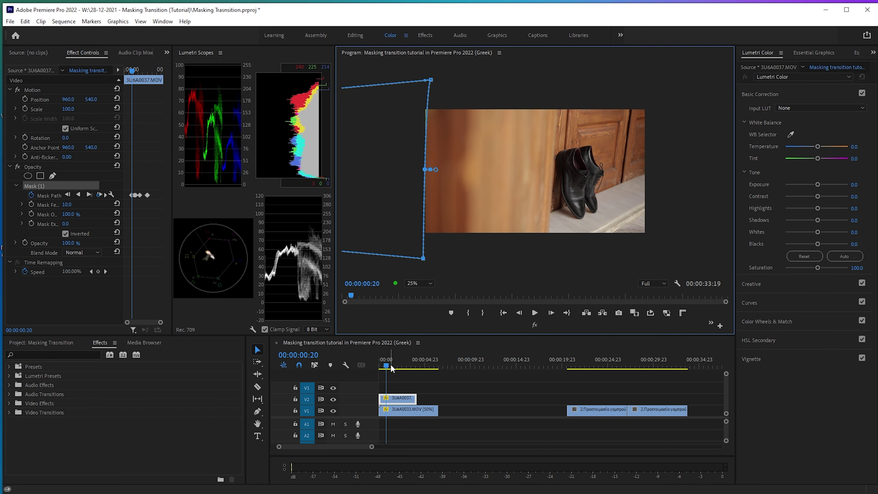
left_click_drag(392, 368, 405, 367)
Move the mask right at 00:00:02:22 and 03:02, pulling its left corners outward
left_click(479, 184)
left_click_drag(479, 184, 484, 183)
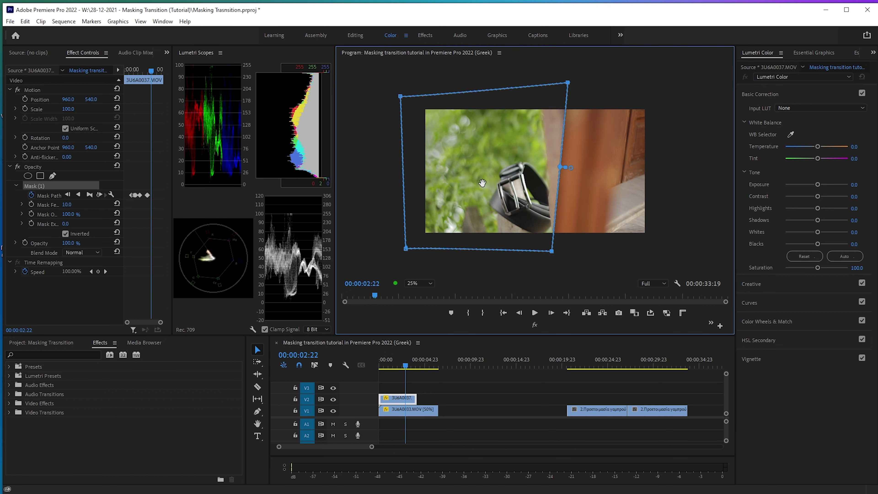
left_click_drag(408, 365, 410, 364)
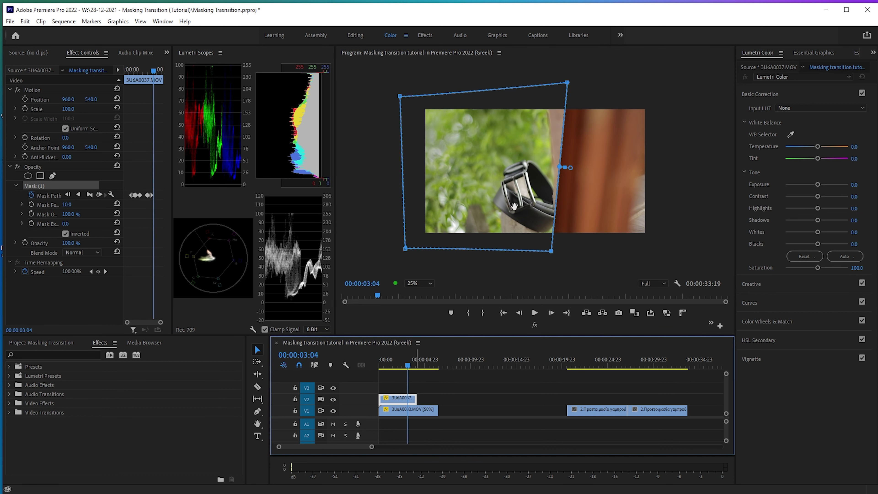
left_click_drag(515, 207, 532, 205)
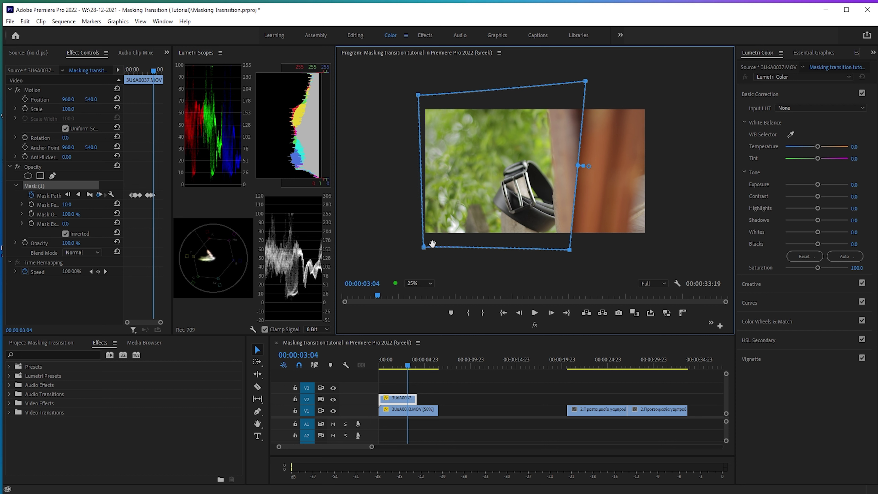
left_click_drag(425, 249, 424, 248)
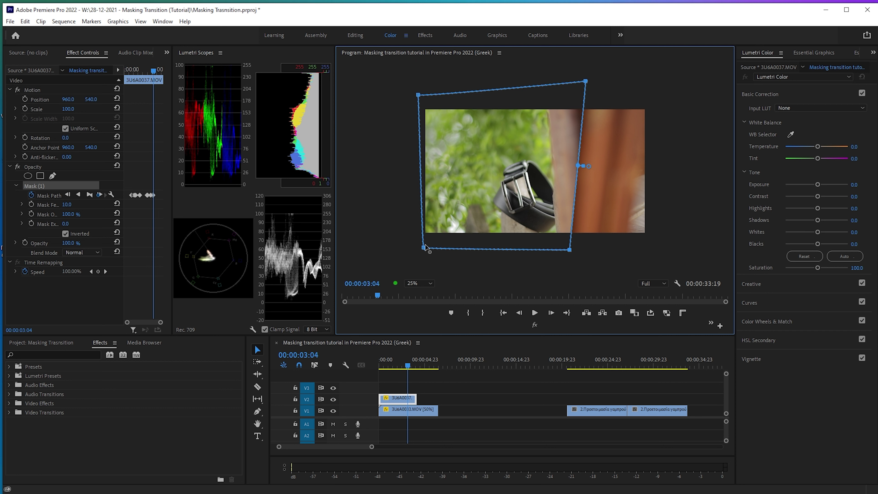
left_click_drag(409, 251, 355, 244)
left_click_drag(418, 97, 368, 92)
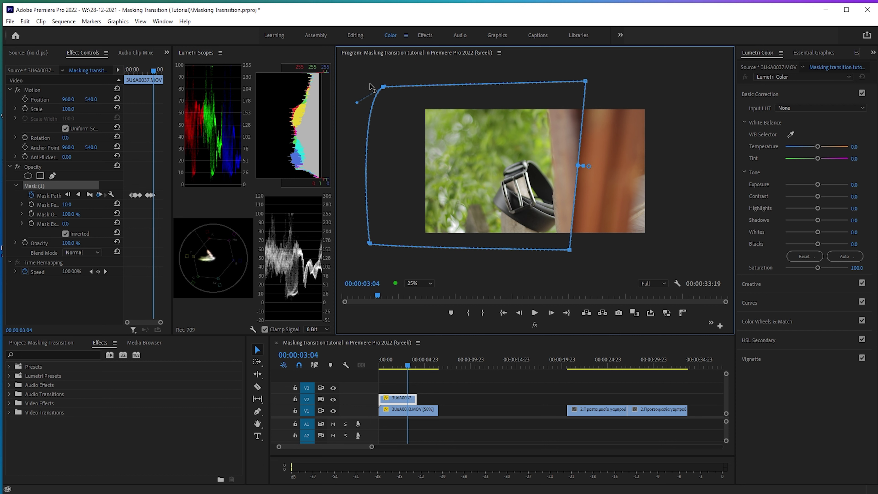
Shift the mask right frame by frame along the door, widening its left corners
left_click(411, 364)
key("Right")
key("Right")
key("Right")
key("Right")
key("Right")
left_click_drag(505, 196, 527, 195)
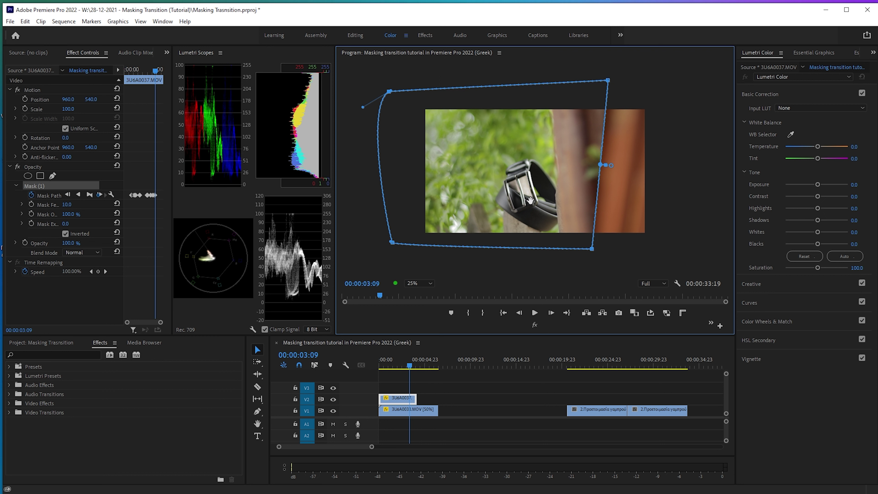
left_click_drag(413, 364, 415, 364)
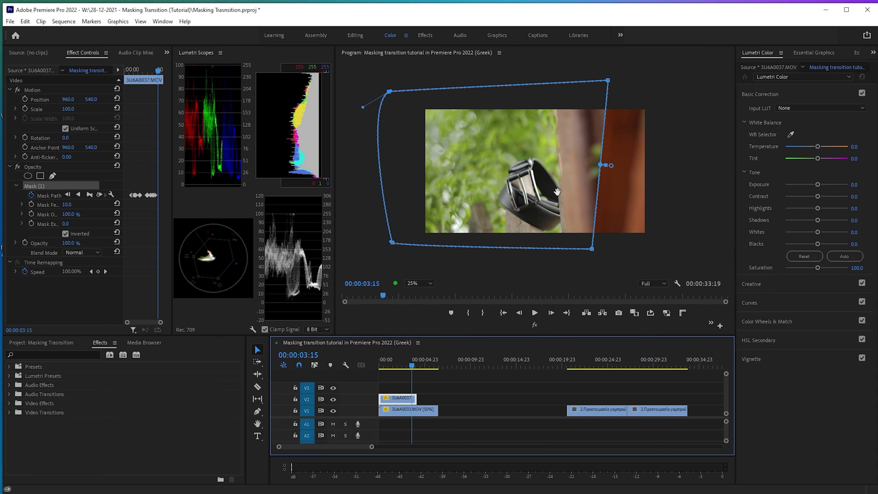
left_click_drag(560, 188, 590, 185)
left_click_drag(640, 84, 645, 83)
left_click(413, 366)
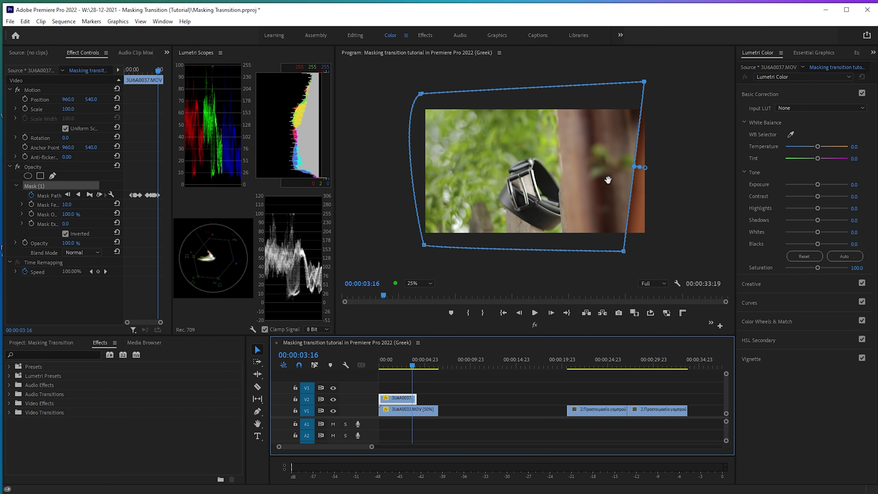
left_click_drag(608, 180, 614, 180)
left_click_drag(430, 245, 393, 243)
left_click_drag(427, 94, 413, 90)
Move the mask right at 00:00:03:17 and 00:00:03:18 to keep pace with the door
left_click(413, 380)
left_click(409, 397)
key("Right")
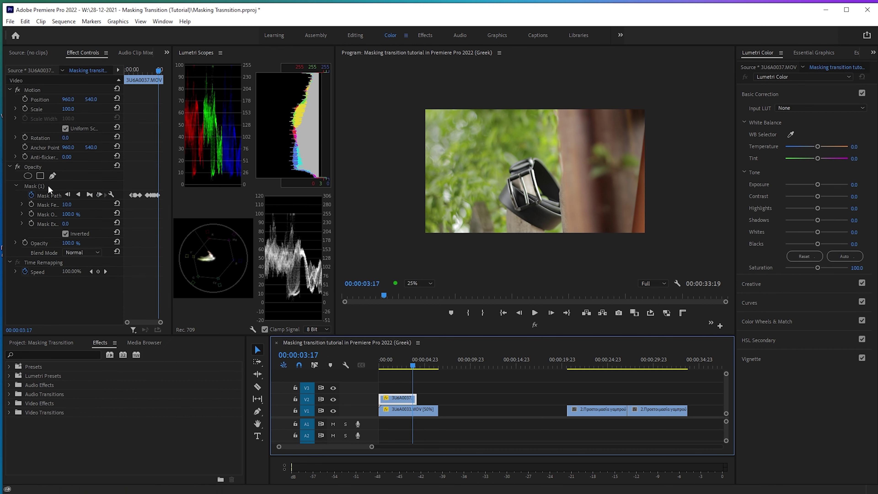
left_click(33, 185)
left_click_drag(531, 173, 539, 172)
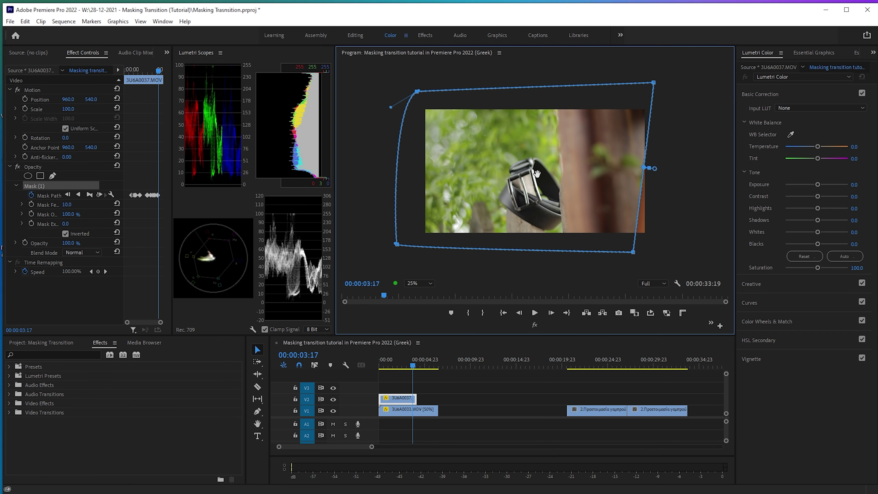
left_click(403, 386)
key("Right")
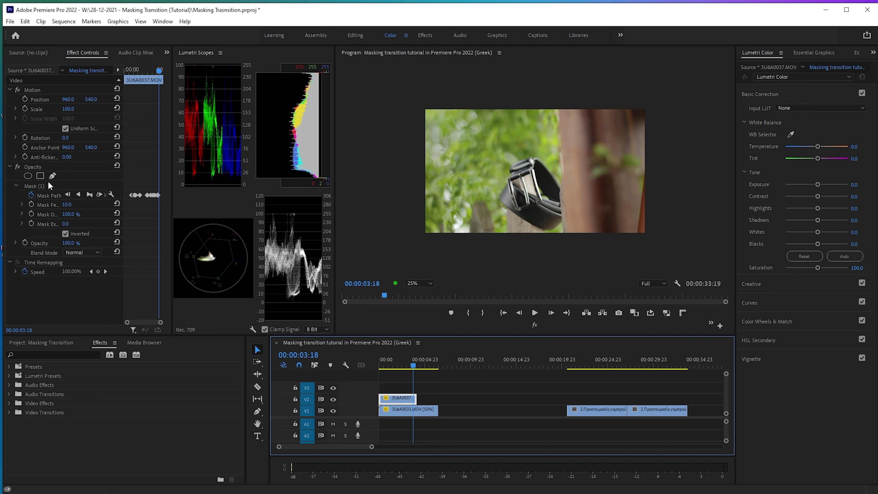
left_click(44, 187)
left_click_drag(576, 169, 596, 175)
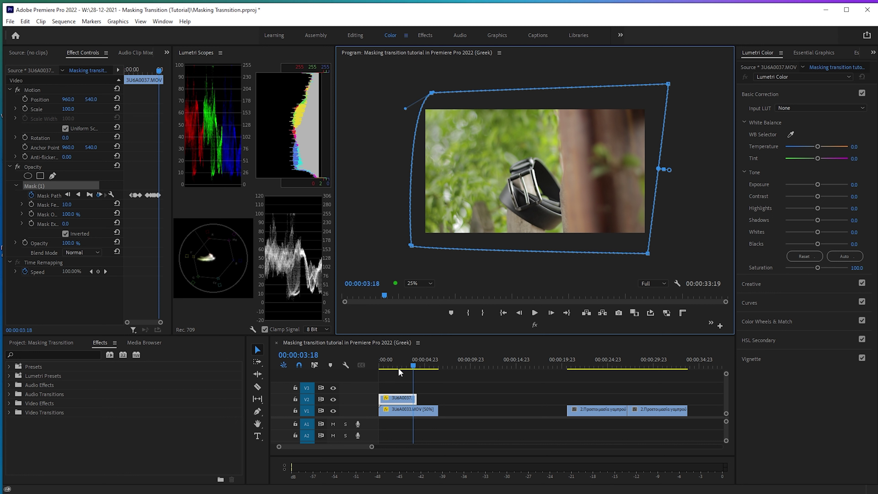
Play back the masked wipe from the sequence start and scrub through it
left_click_drag(398, 368, 361, 366)
key("space")
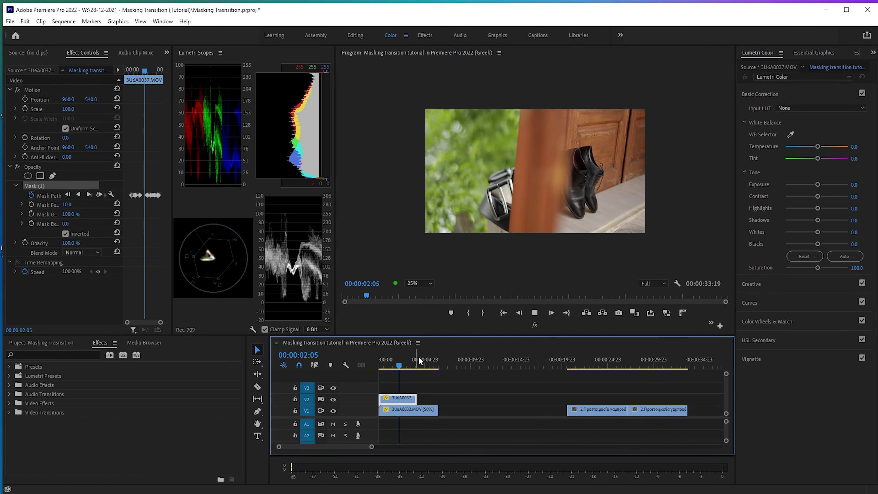
key("space")
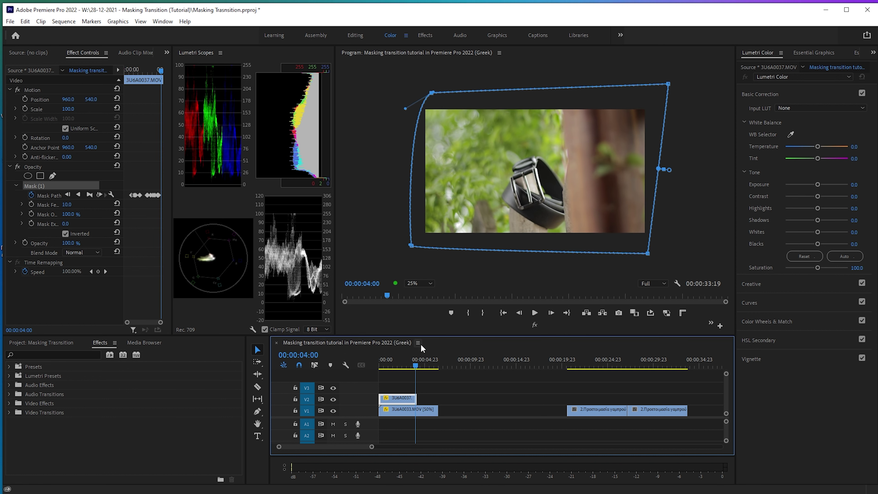
left_click_drag(399, 359, 415, 360)
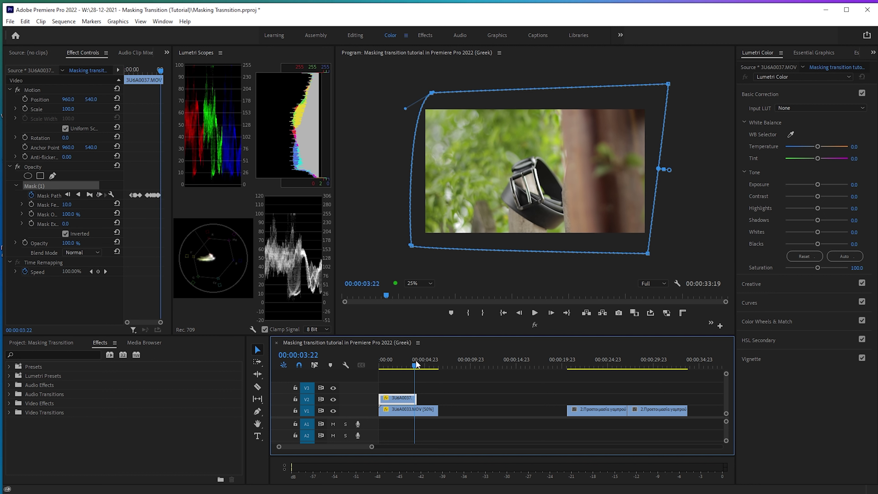
left_click_drag(414, 361, 383, 368)
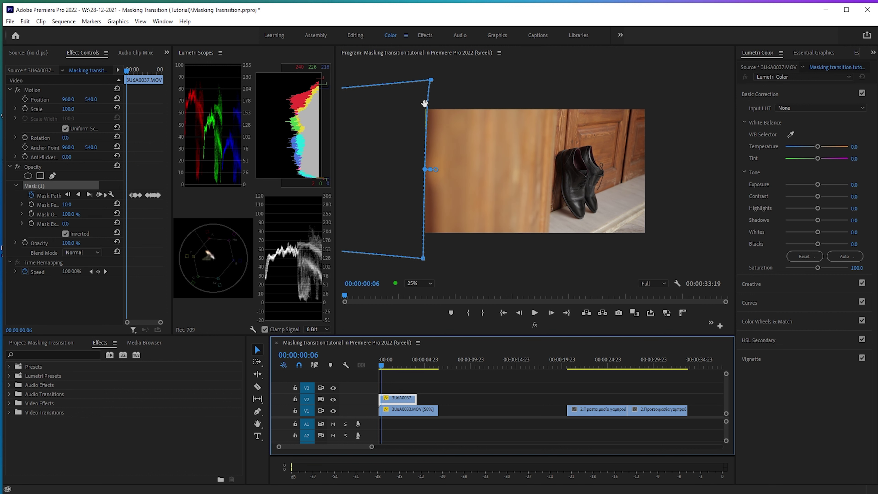
Move the mask left at 00:00:00:19 and replay the wipe to review it
mouse_move(382, 365)
left_mouse_down()
mouse_move(392, 369)
mouse_move(388, 362)
left_mouse_up()
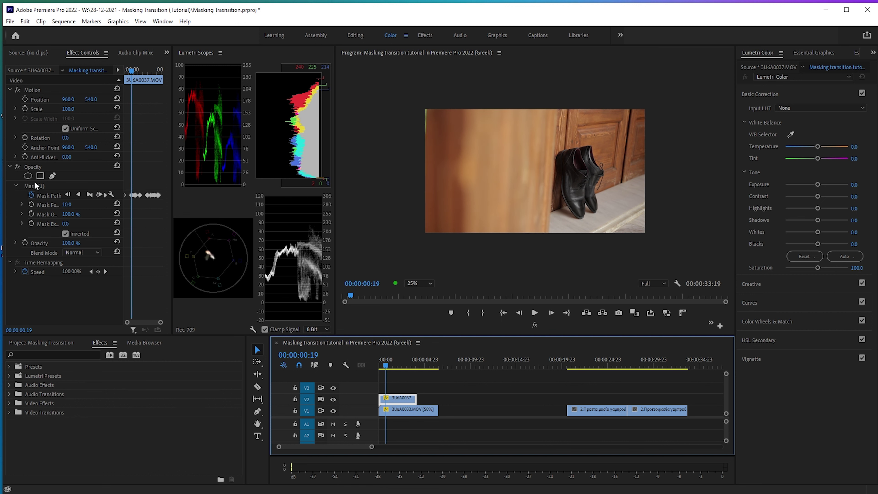
left_click(51, 186)
left_click_drag(394, 158, 381, 159)
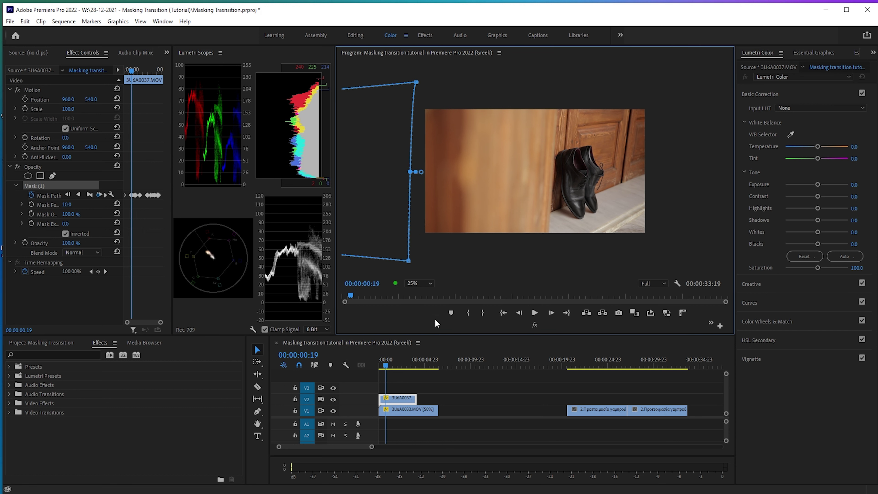
key("space")
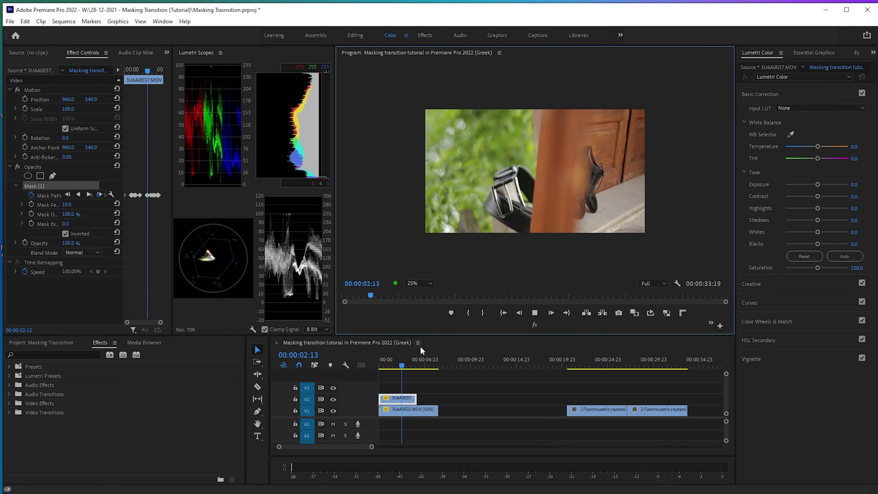
left_click(401, 367)
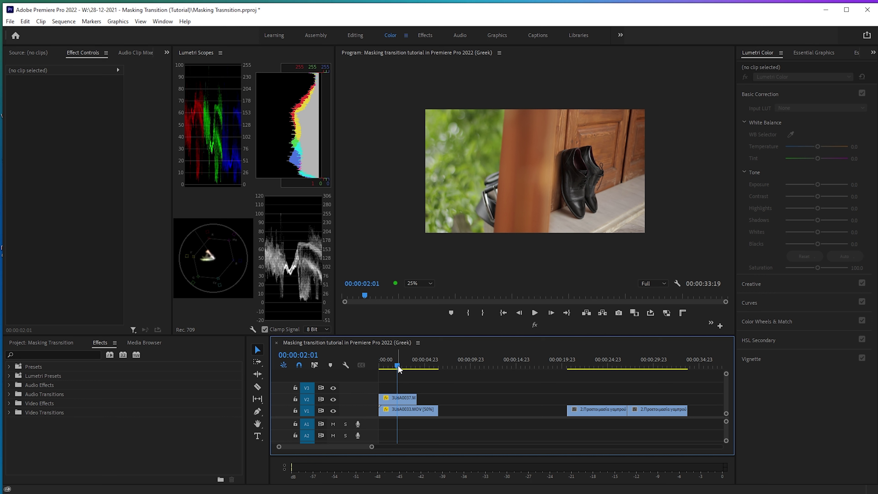
left_click_drag(402, 359, 401, 359)
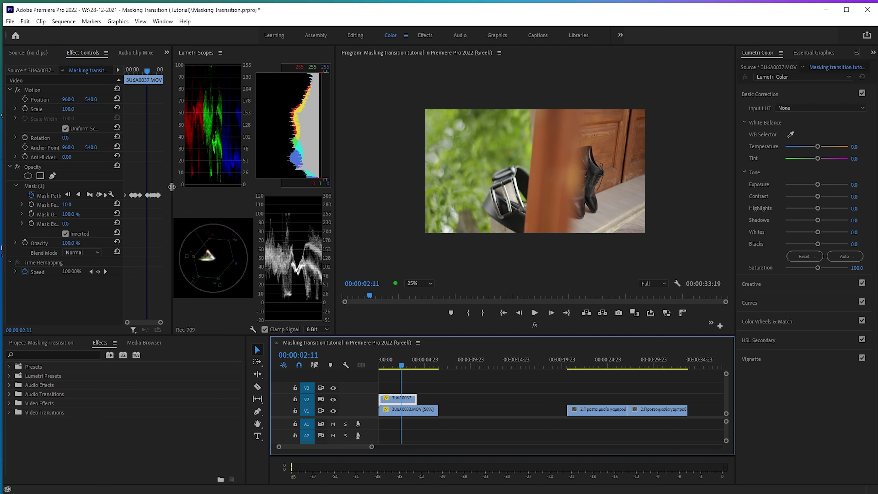
Widen Effect Controls, set Mask Feather to 61, and scrub through the softened wipe
left_click_drag(173, 187, 192, 186)
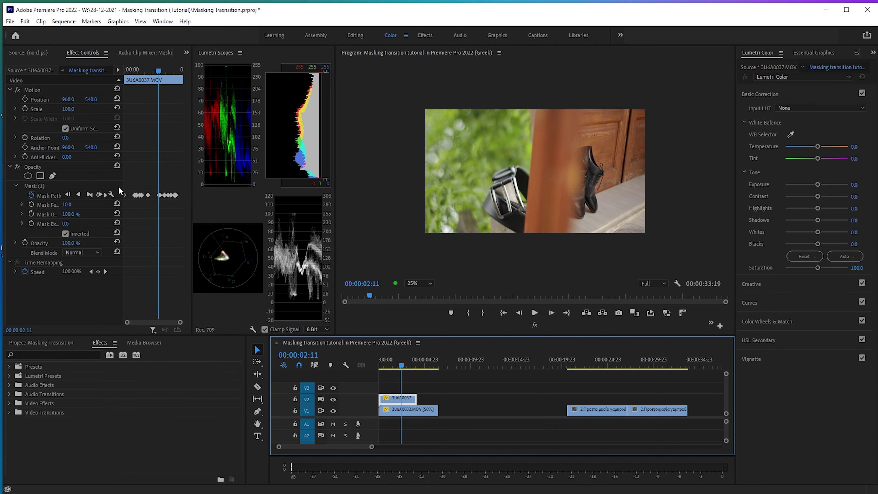
left_click_drag(122, 183, 161, 181)
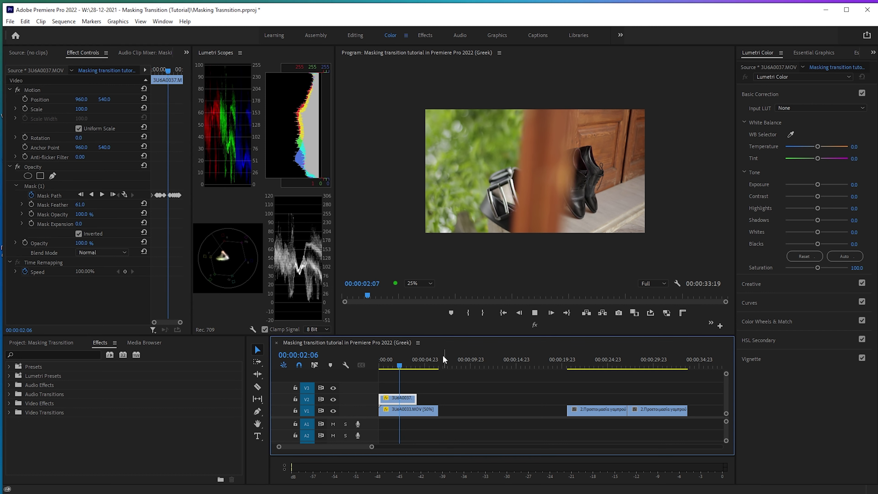
left_click(414, 379)
mouse_move(401, 367)
left_mouse_down()
mouse_move(411, 366)
mouse_move(402, 378)
mouse_move(420, 377)
mouse_move(408, 383)
mouse_move(426, 380)
mouse_move(394, 380)
left_mouse_up()
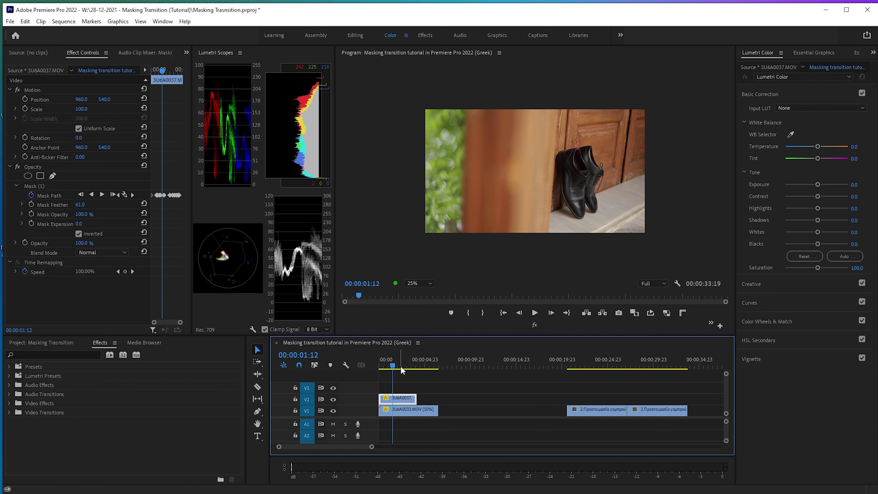
left_click_drag(393, 366, 401, 366)
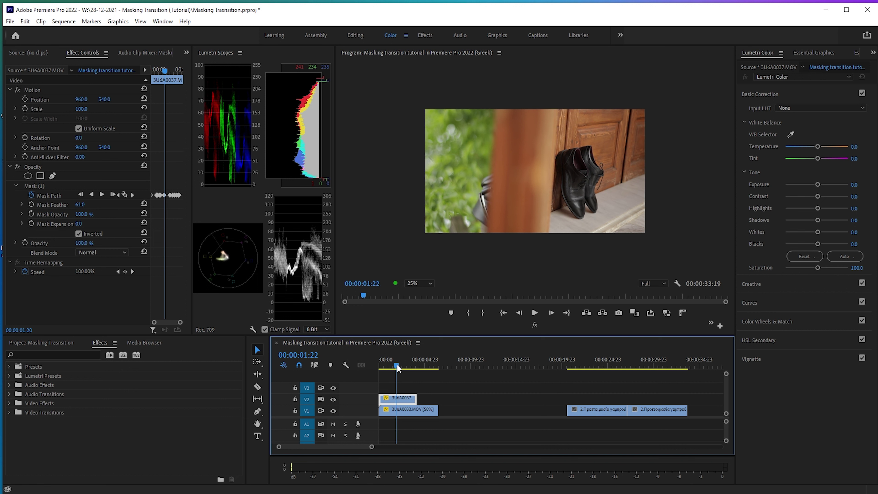